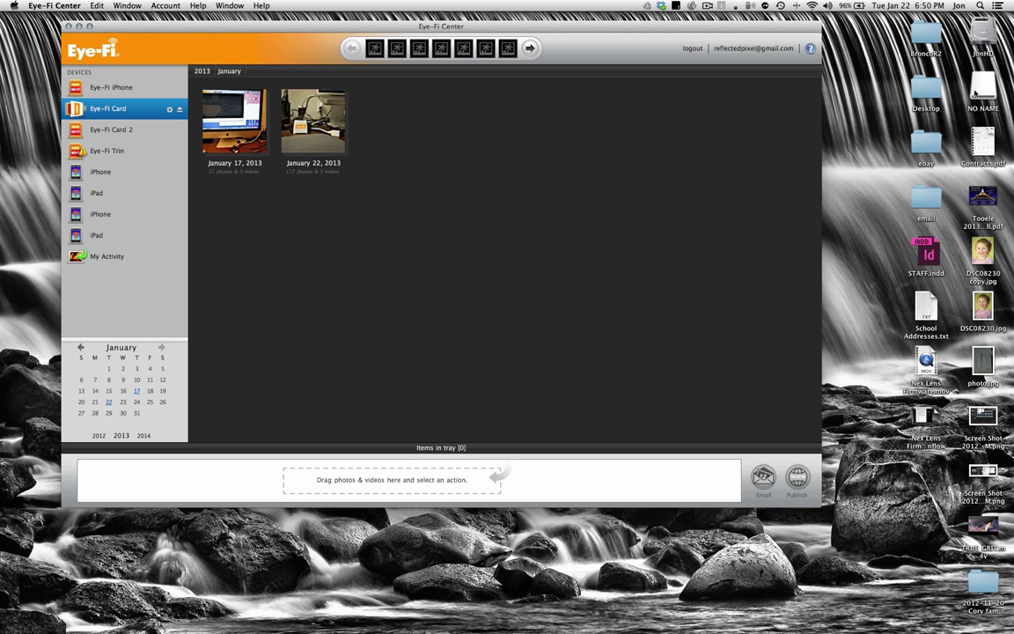
- Open the NO NAME memory card's contents in a window, reposition it, then close it
{"action": "left_click", "coordinate": [983, 92]}
{"action": "left_click", "coordinate": [696, 88]}
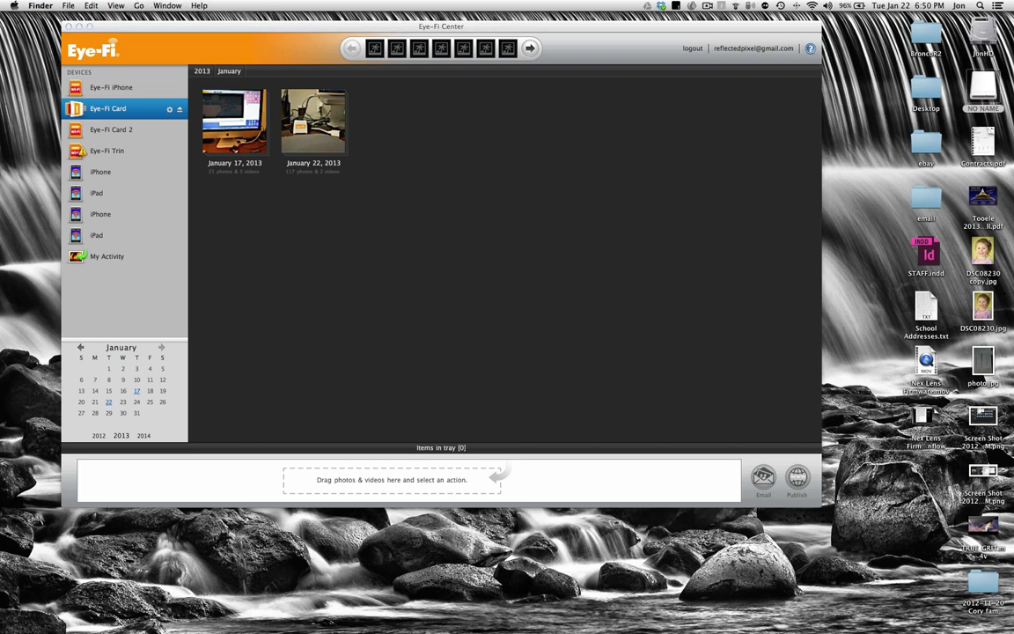
{"action": "key", "text": "super+o"}
{"action": "left_click_drag", "start_coordinate": [482, 88], "coordinate": [528, 158]}
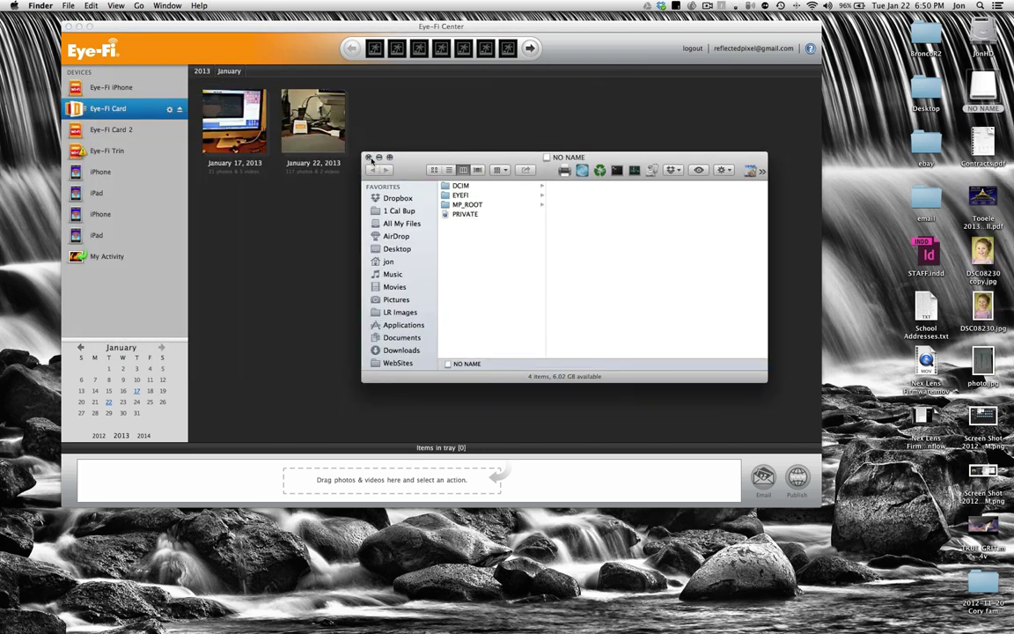
{"action": "left_click", "coordinate": [368, 157]}
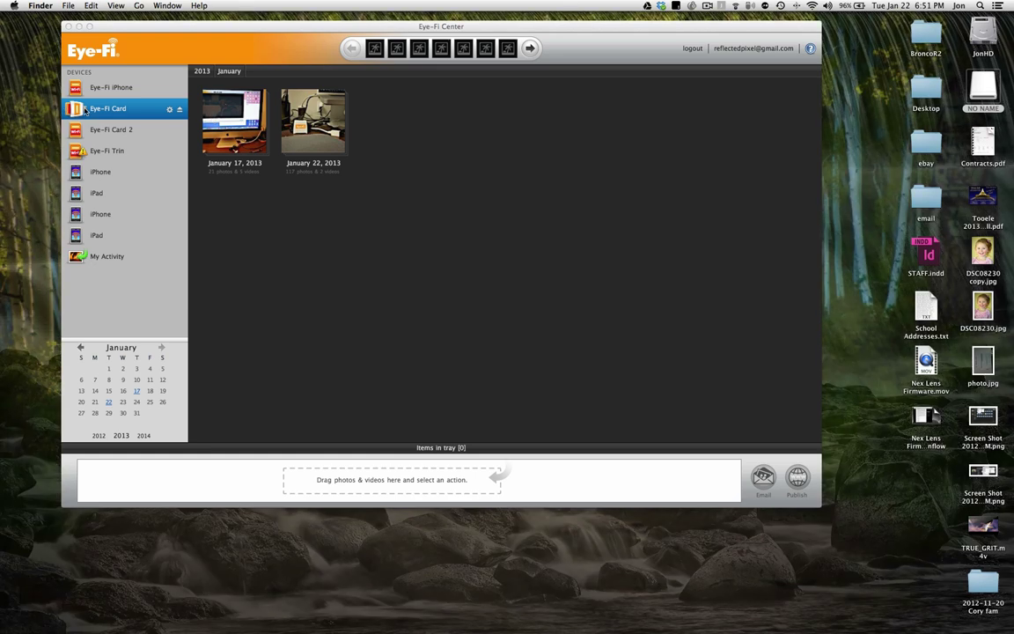
- Review the Eye-Fi Card's photo upload and transfer mode settings without changing them
{"action": "left_click", "coordinate": [171, 110]}
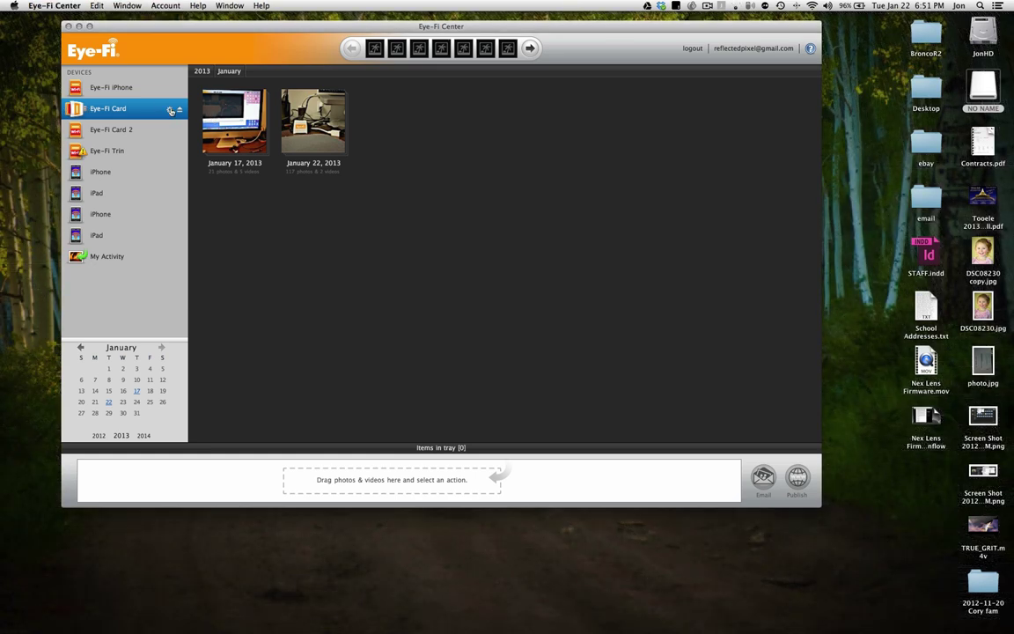
{"action": "left_click", "coordinate": [171, 110]}
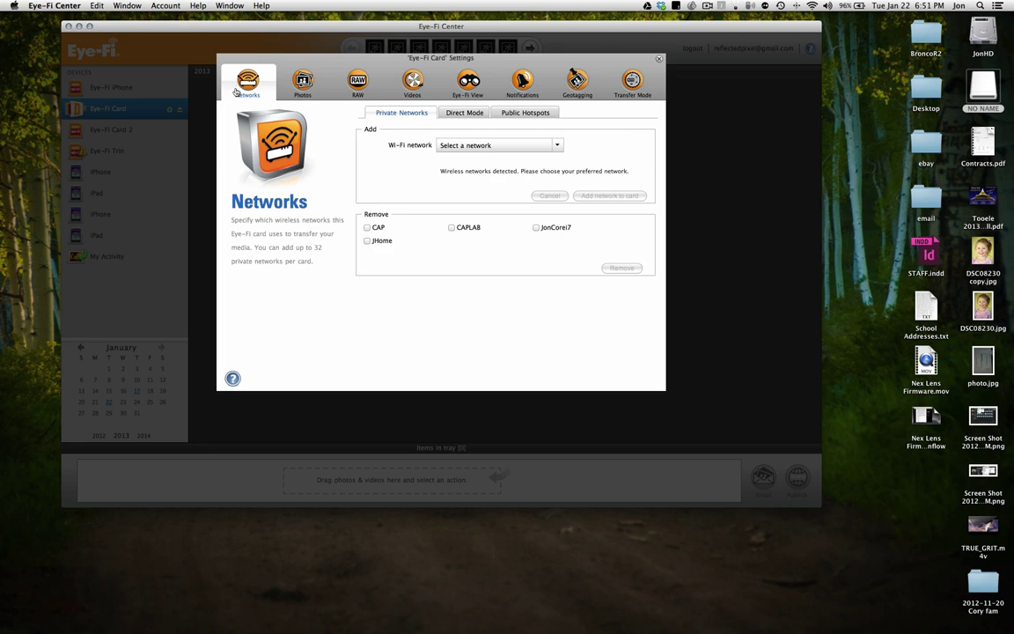
{"action": "left_click", "coordinate": [302, 83]}
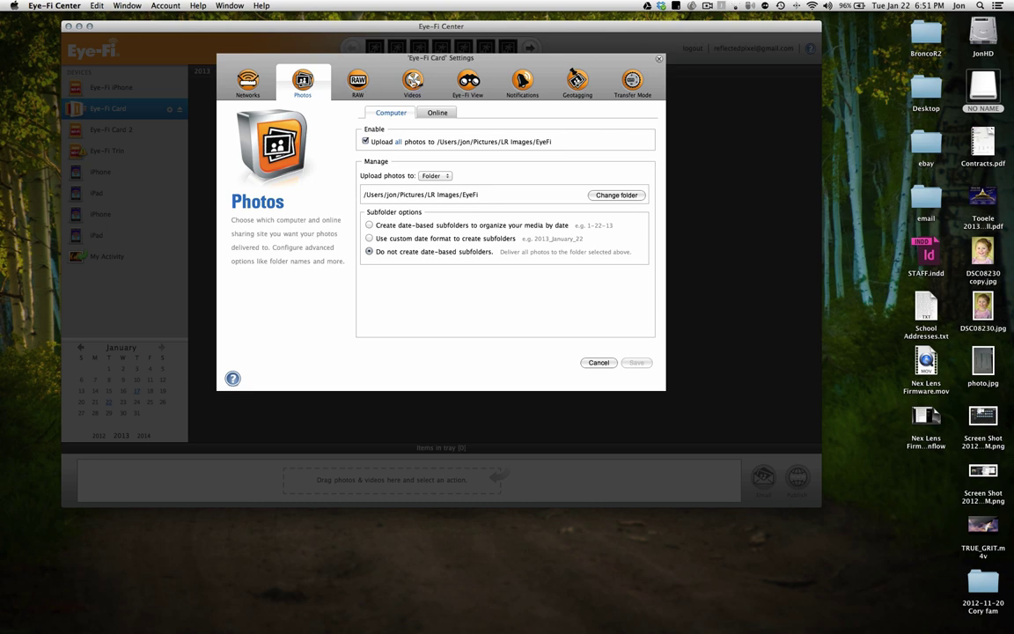
{"action": "left_click", "coordinate": [630, 81]}
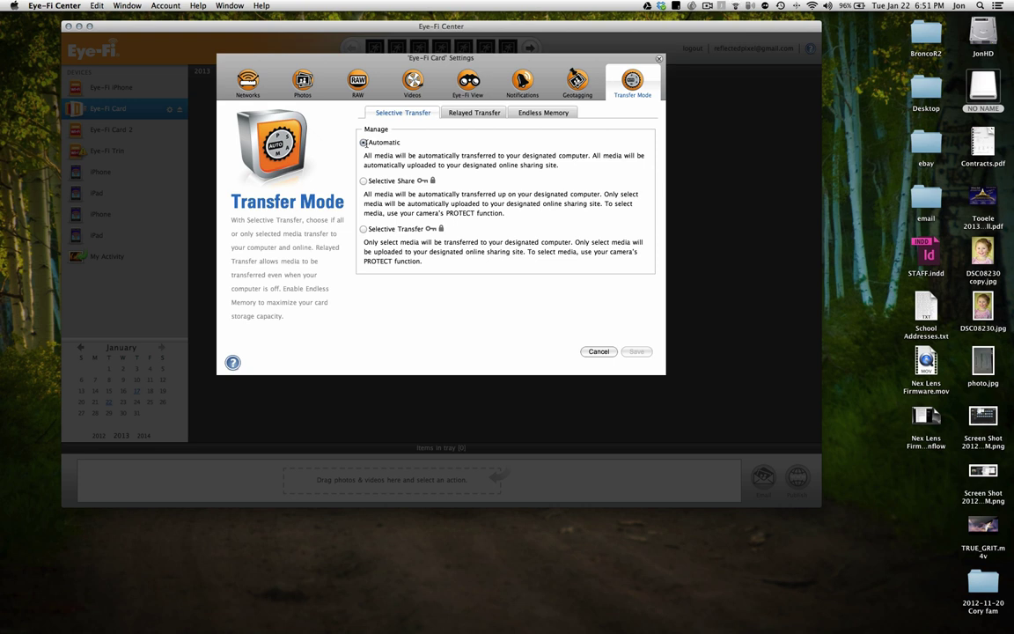
{"action": "left_click", "coordinate": [302, 81]}
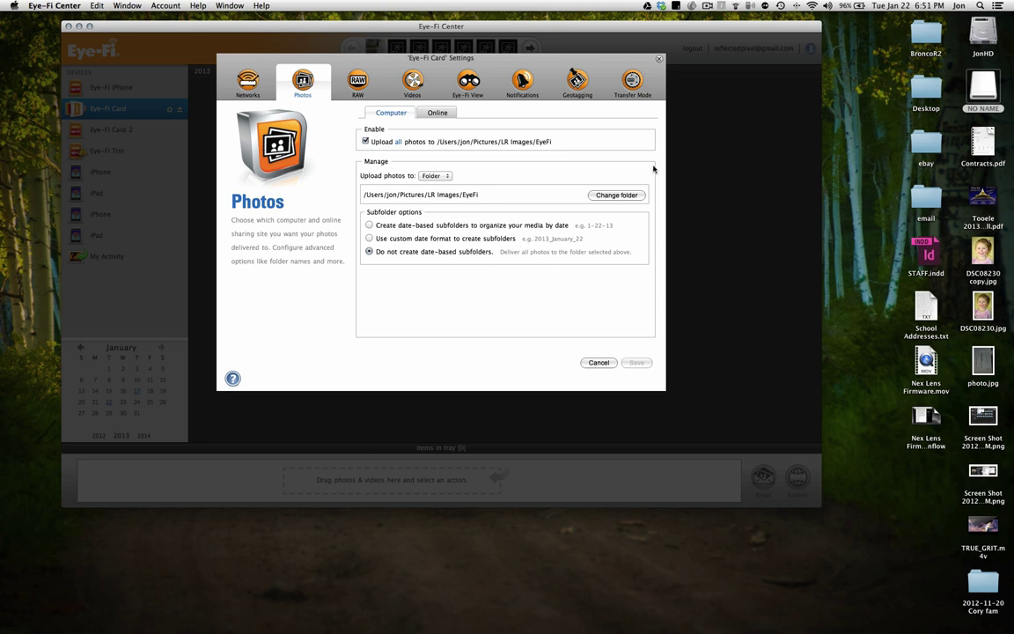
{"action": "key", "text": "Escape"}
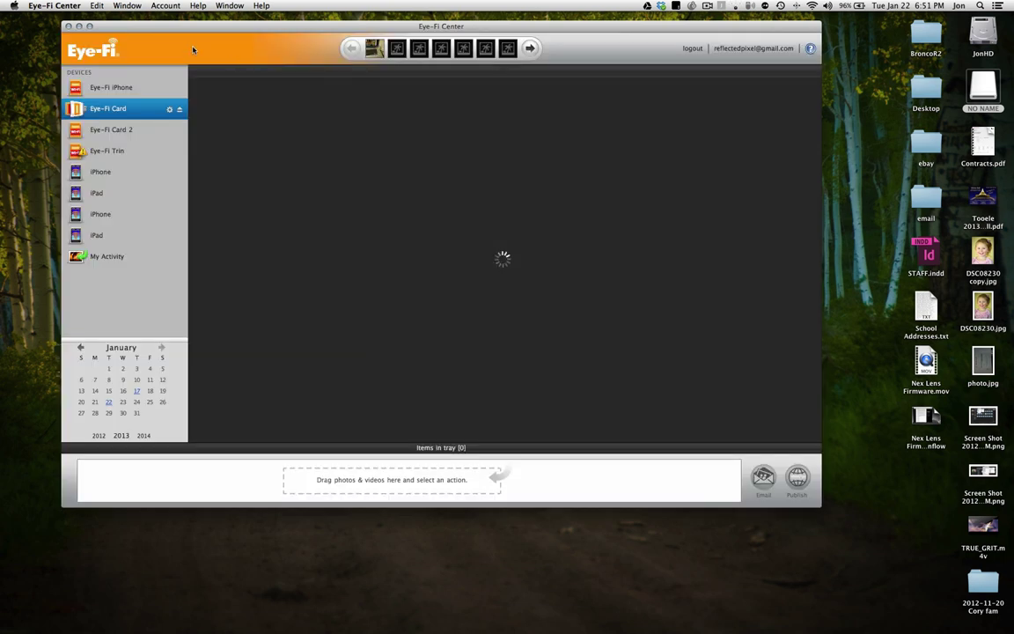
- Hide Eye-Fi Center and eject the NO NAME memory card
{"action": "key", "text": "super+q"}
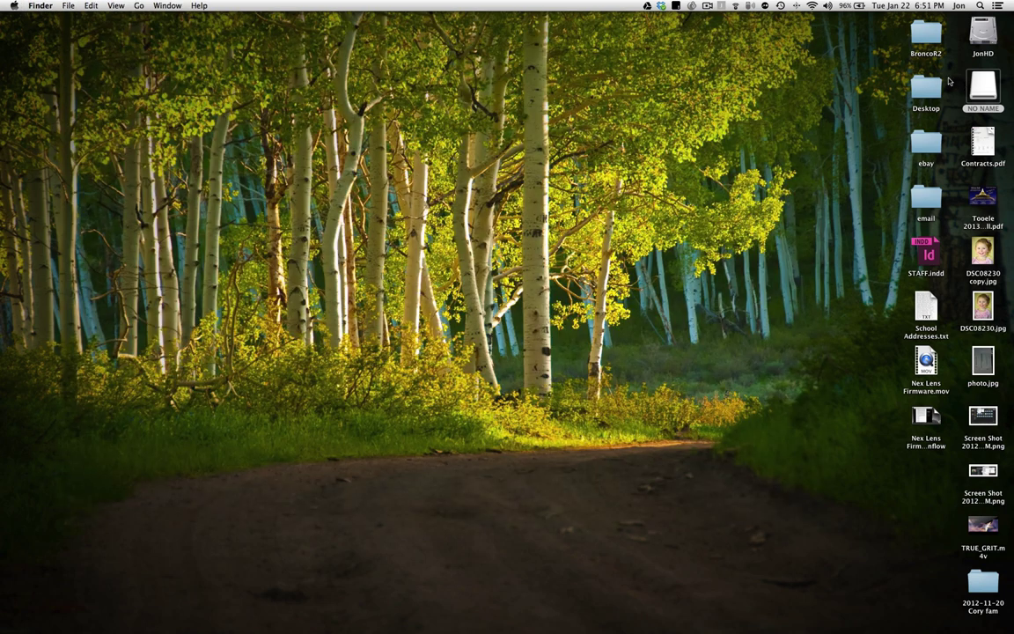
{"action": "left_click", "coordinate": [973, 87]}
{"action": "key", "text": "super+e"}
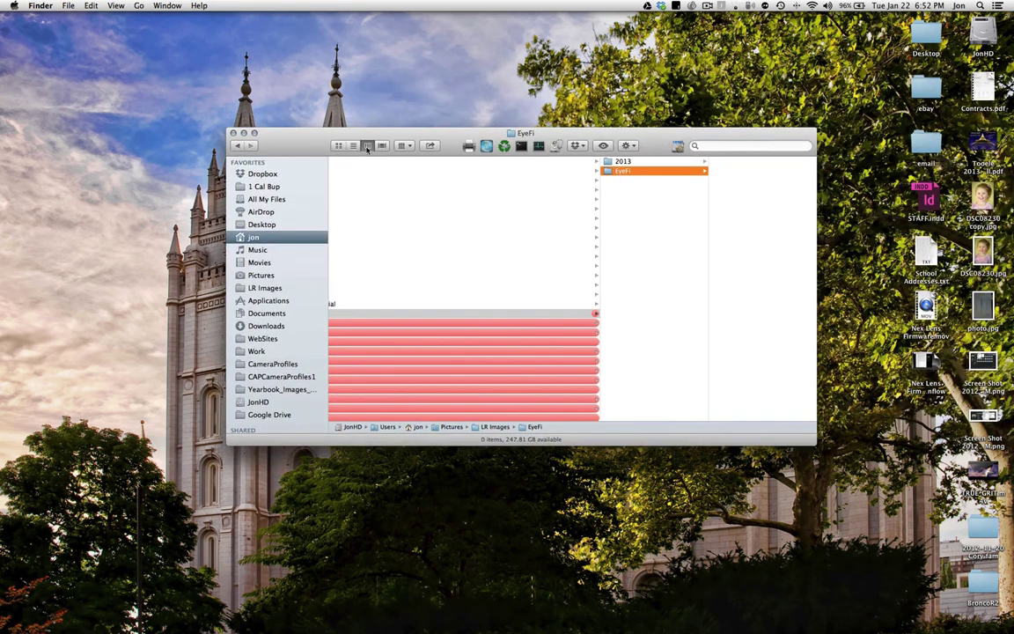
- Show the EyeFi folder in List view and nudge its window slightly left
{"action": "key", "text": "super+2"}
{"action": "left_click_drag", "start_coordinate": [375, 133], "coordinate": [364, 133]}
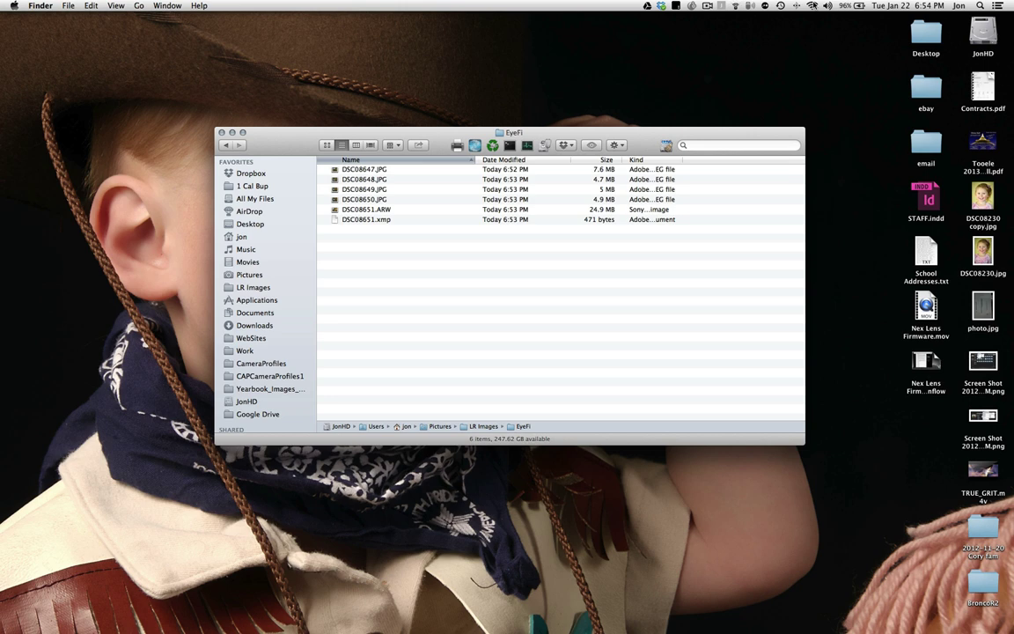
- Create a computer-to-computer network using the Wi-Fi menu's Create Network… option
{"action": "left_click", "coordinate": [811, 5]}
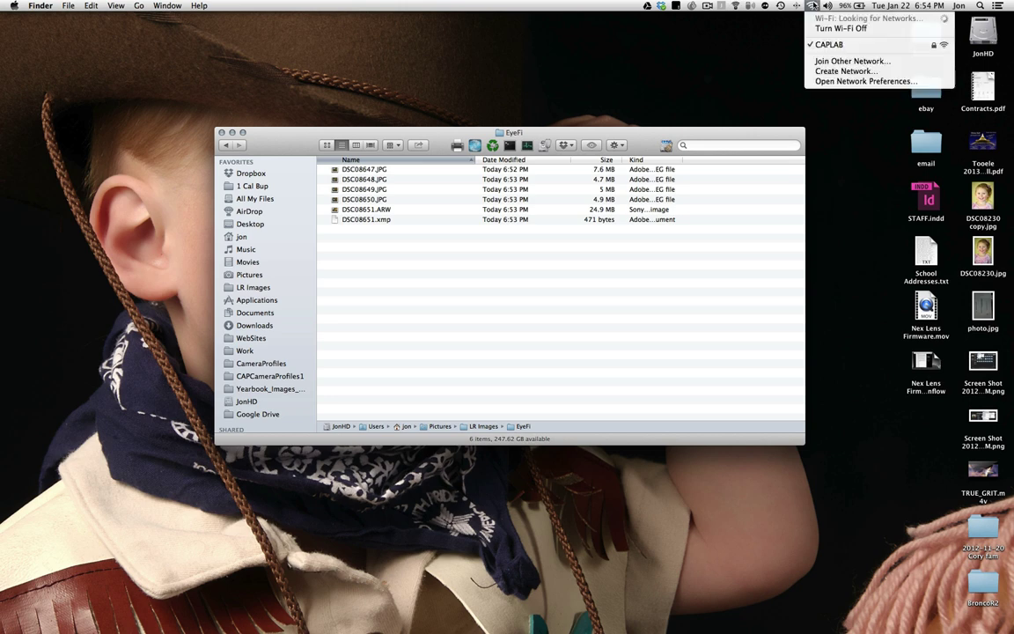
{"action": "left_click", "coordinate": [830, 73]}
{"action": "left_click", "coordinate": [637, 310]}
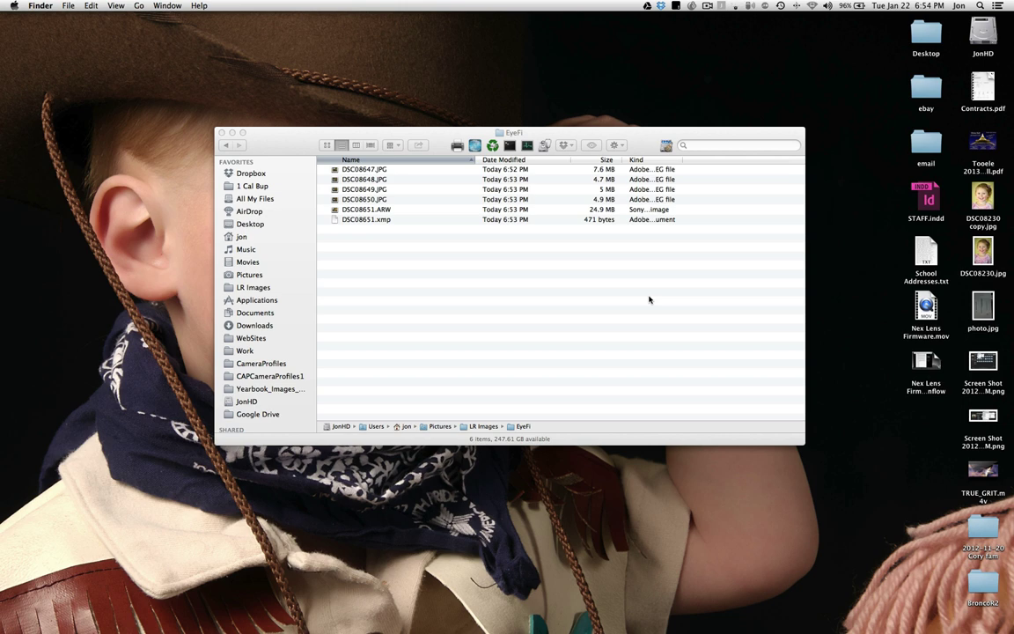
- Accept the Eye-Fi Helper alert to deliver pending pictures now without geotags
{"action": "mouse_move", "coordinate": [565, 629]}
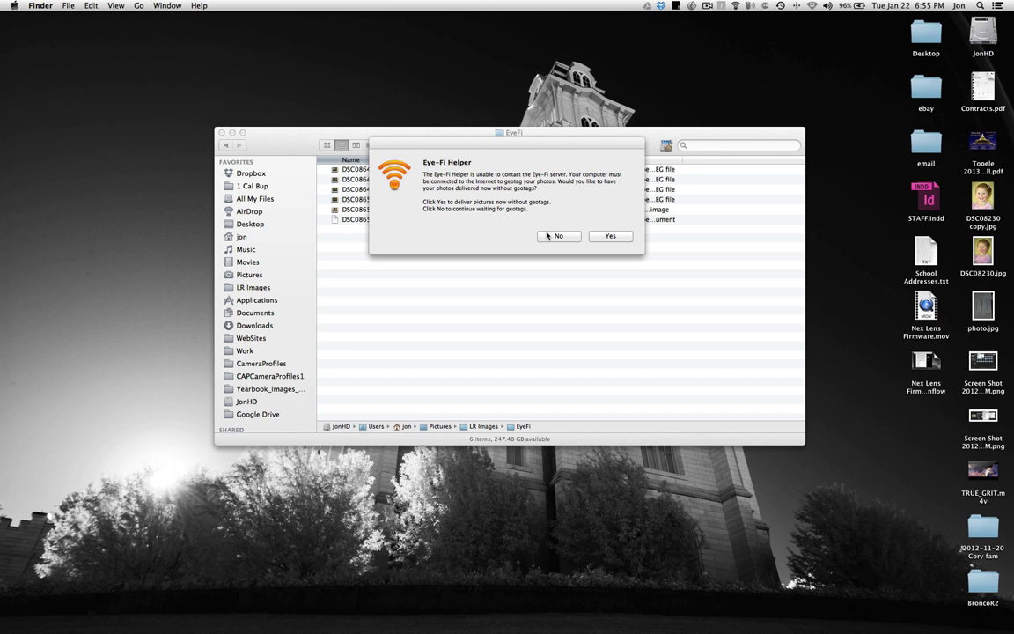
{"action": "left_click", "coordinate": [611, 235]}
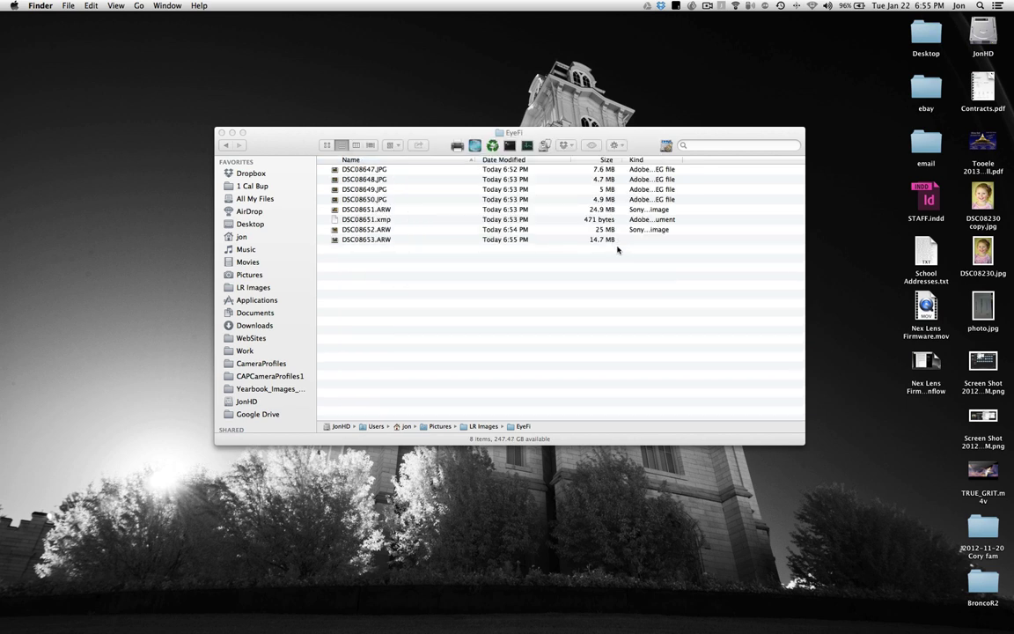
- Launch Lightroom 4 from the Dock and advance to the next photo
{"action": "mouse_move", "coordinate": [656, 628]}
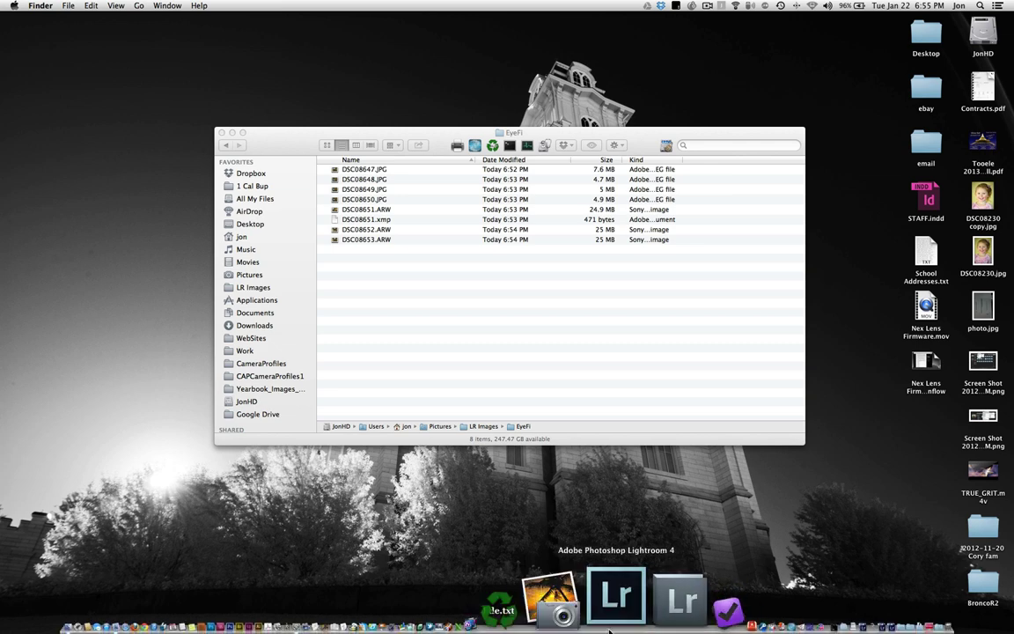
{"action": "left_click", "coordinate": [612, 627]}
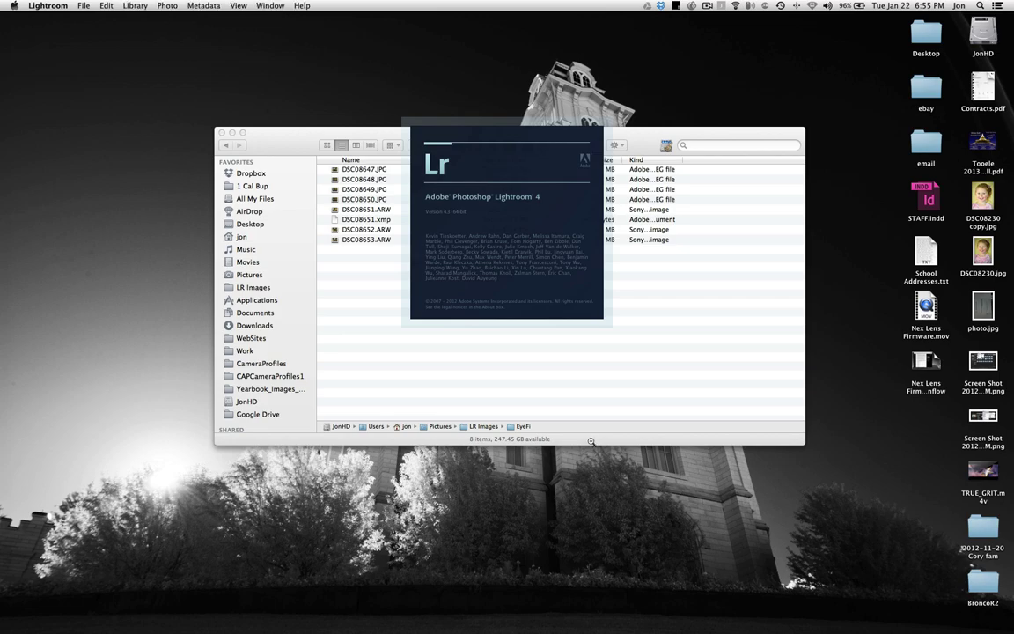
{"action": "key", "text": "Right"}
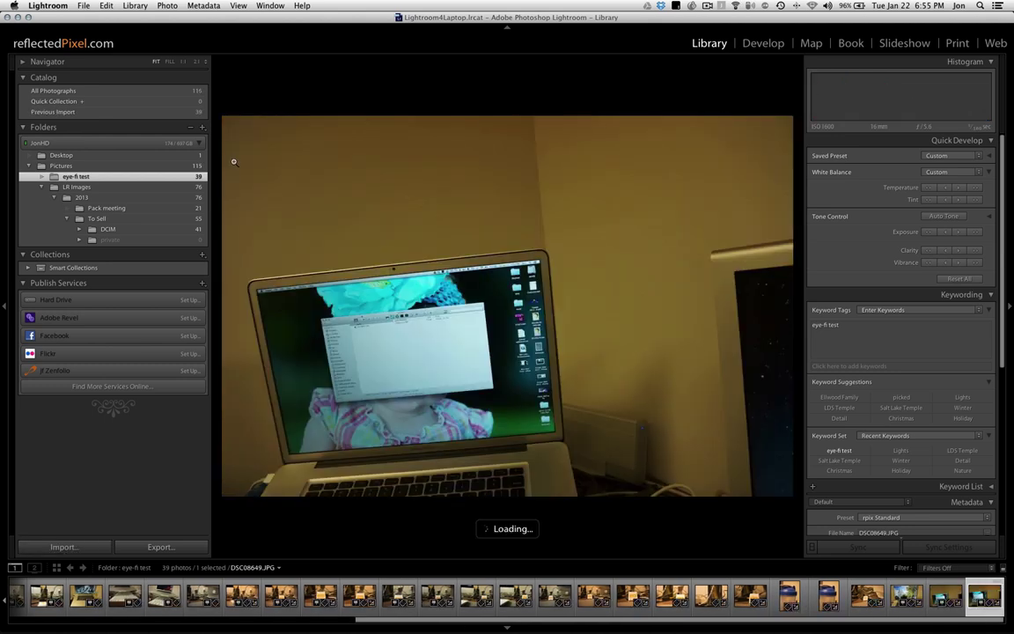
- Open File > Auto Import > Auto Import Settings
{"action": "left_click", "coordinate": [82, 6]}
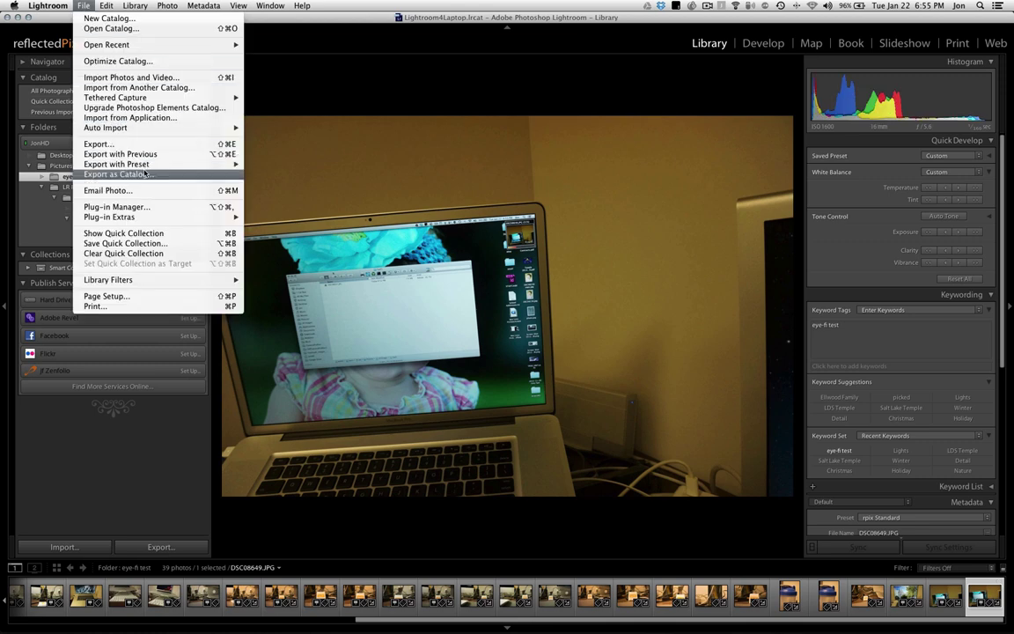
{"action": "mouse_move", "coordinate": [149, 129]}
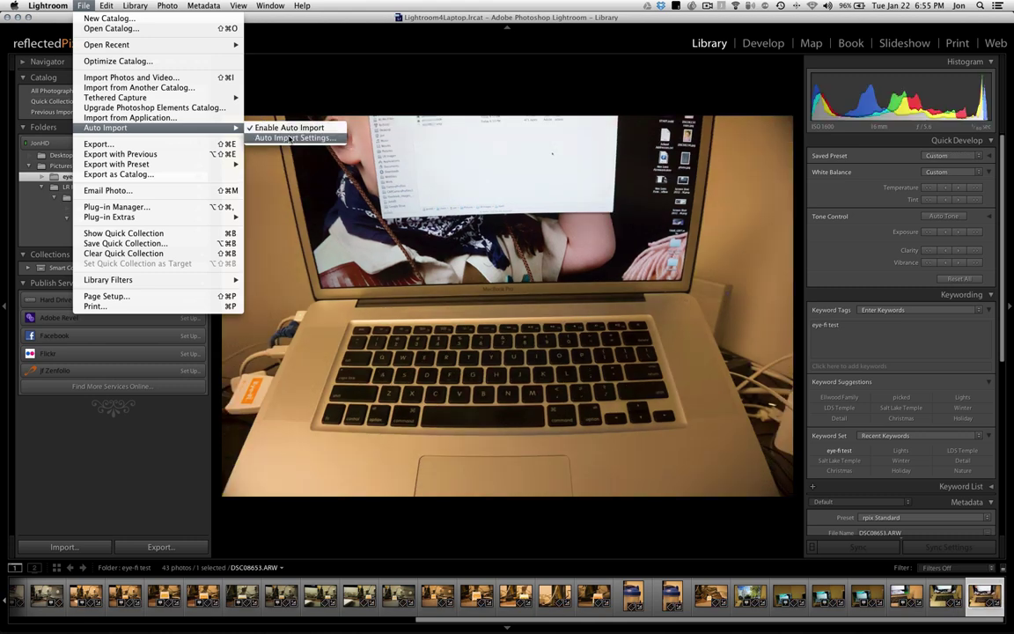
{"action": "left_click", "coordinate": [290, 138]}
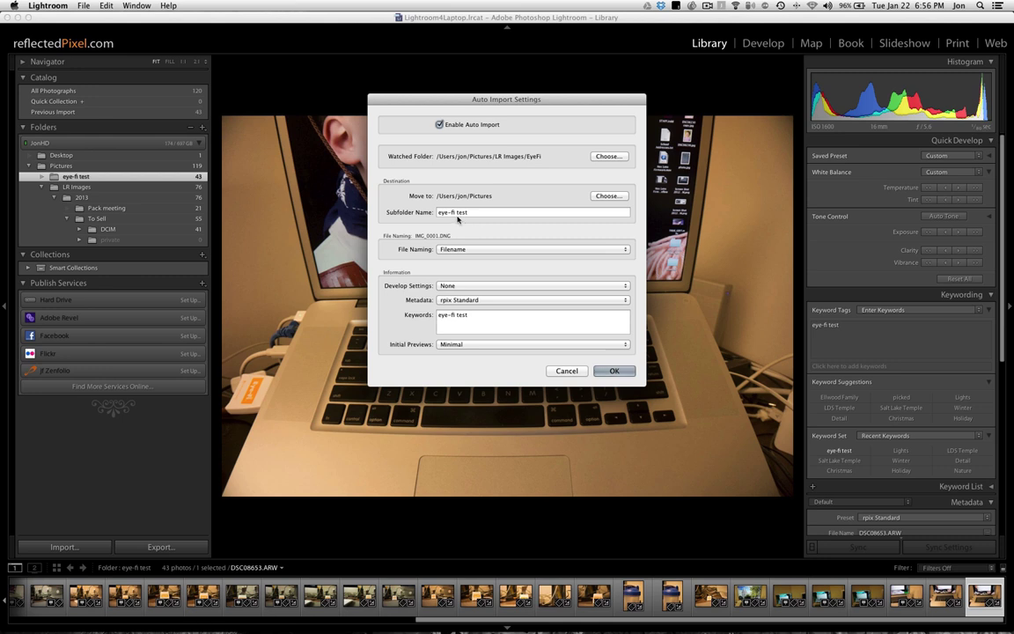
- Set the auto import destination folder to LR Images
{"action": "left_click", "coordinate": [602, 195]}
{"action": "scroll", "coordinate": [570, 214], "scroll_direction": "down", "scroll_amount": 3}
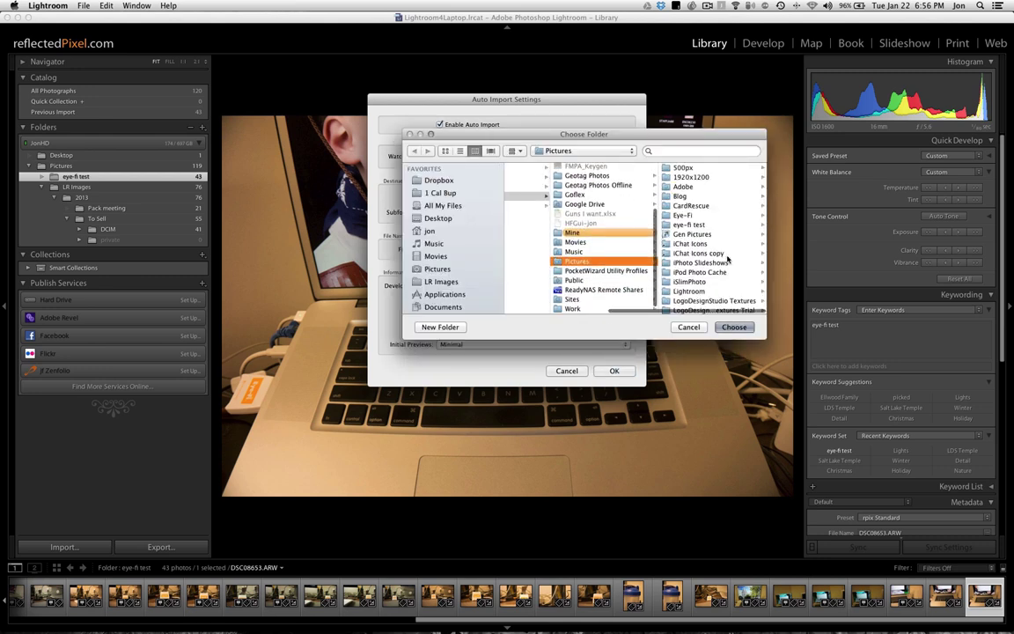
{"action": "scroll", "coordinate": [715, 255], "scroll_direction": "down", "scroll_amount": 10}
{"action": "scroll", "coordinate": [714, 255], "scroll_direction": "up", "scroll_amount": 3}
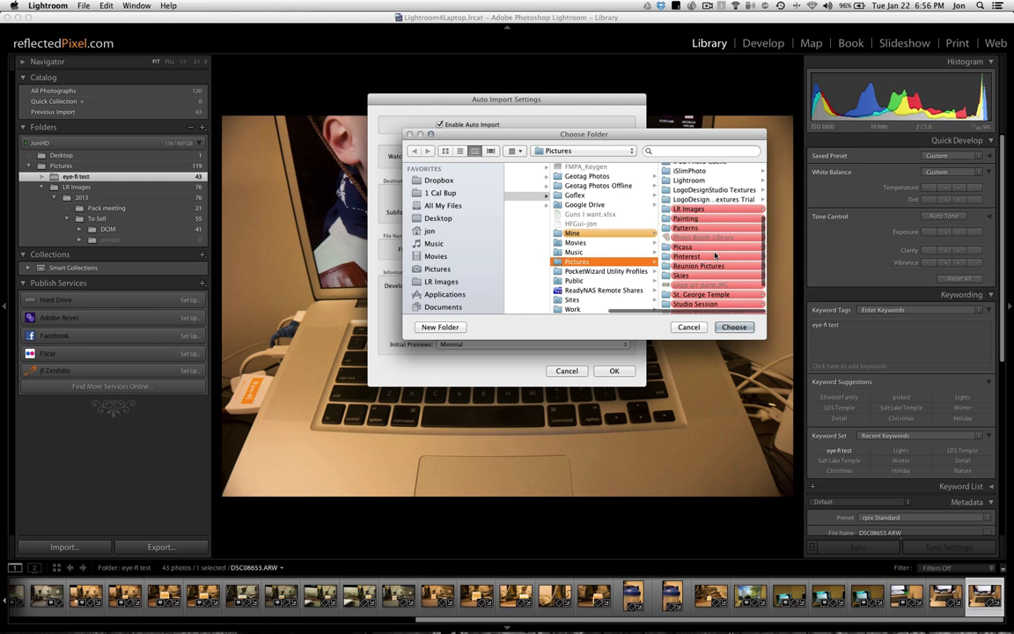
{"action": "left_click", "coordinate": [682, 210]}
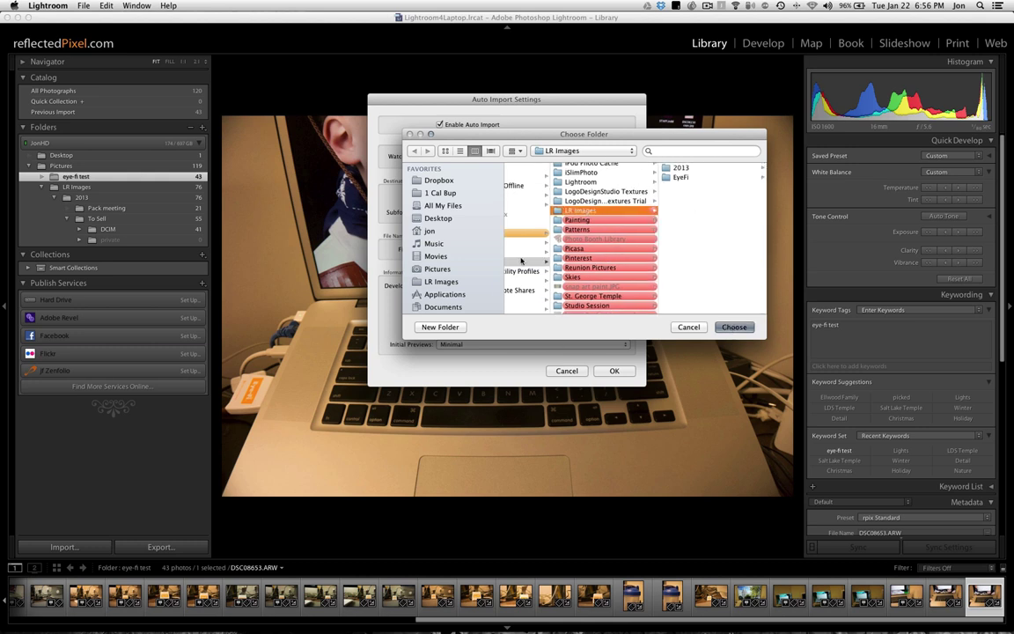
{"action": "key", "text": "Return"}
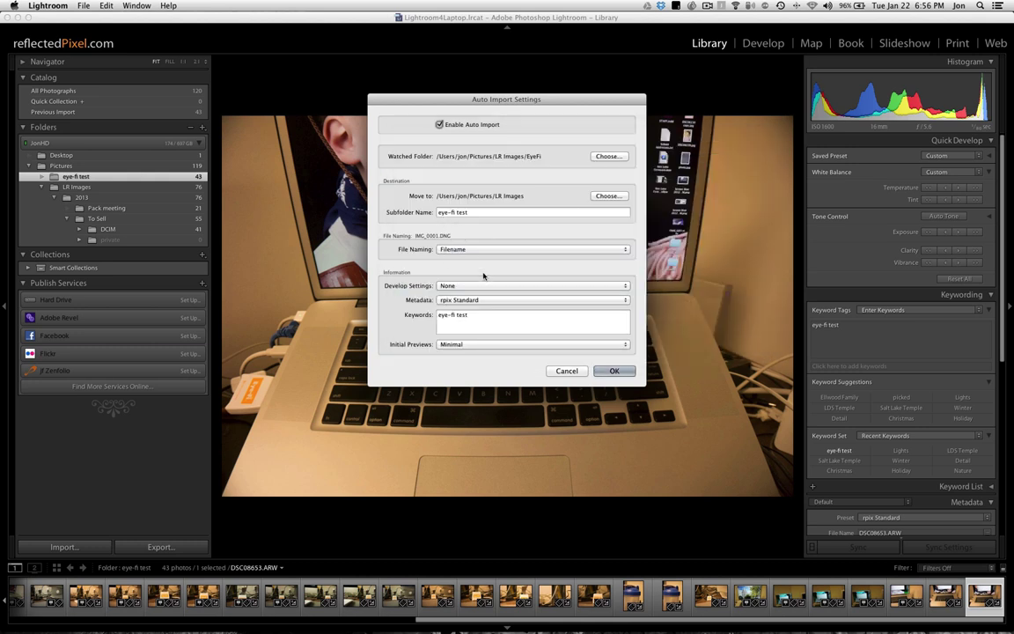
- Apply the CAP Presets > CAP School Background develop preset on import
{"action": "left_click", "coordinate": [454, 287]}
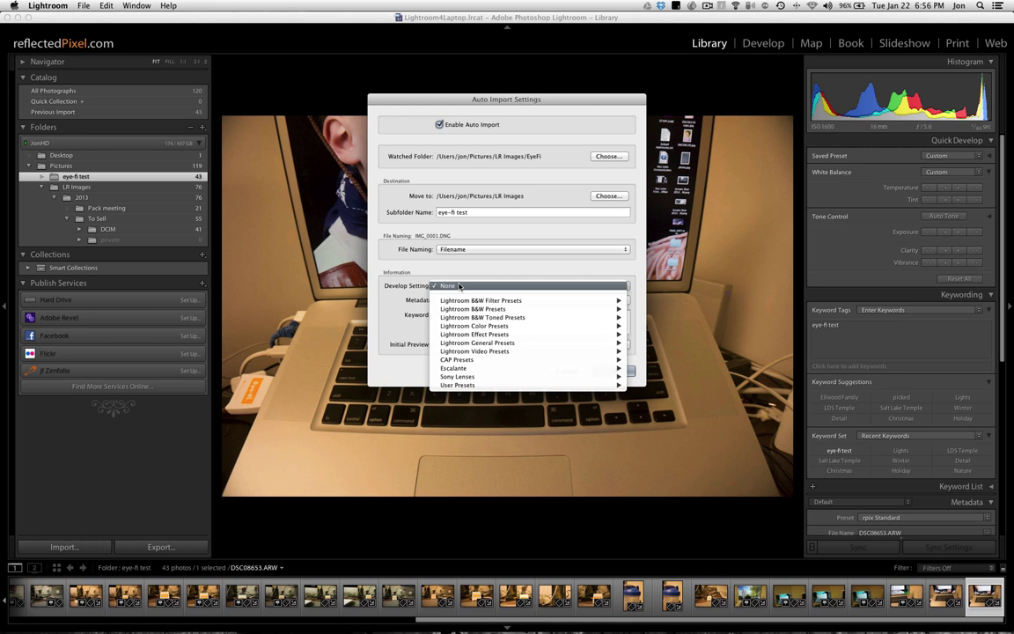
{"action": "mouse_move", "coordinate": [460, 327]}
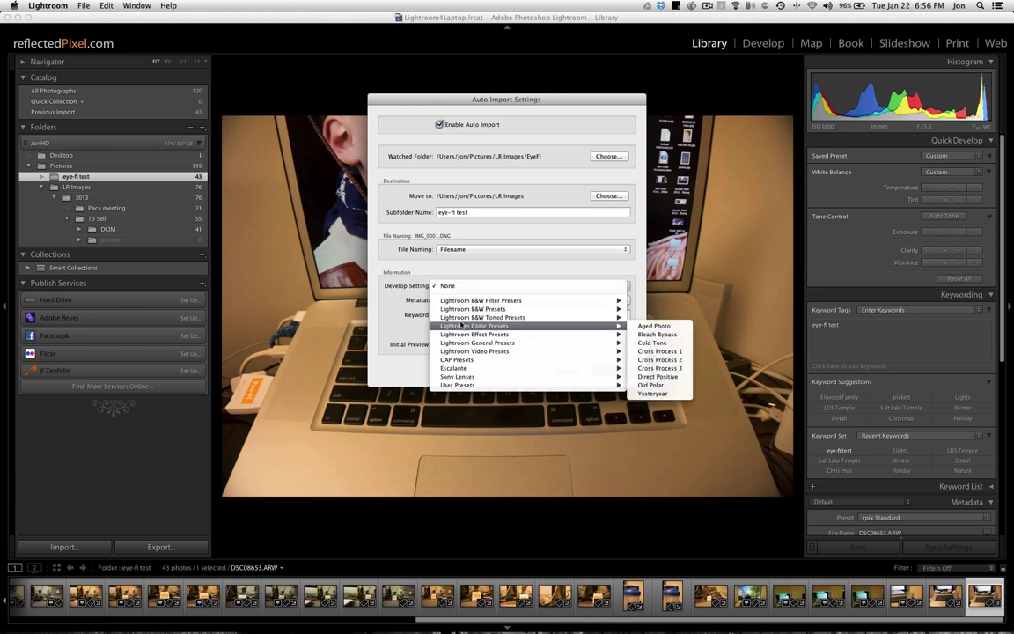
{"action": "mouse_move", "coordinate": [458, 360]}
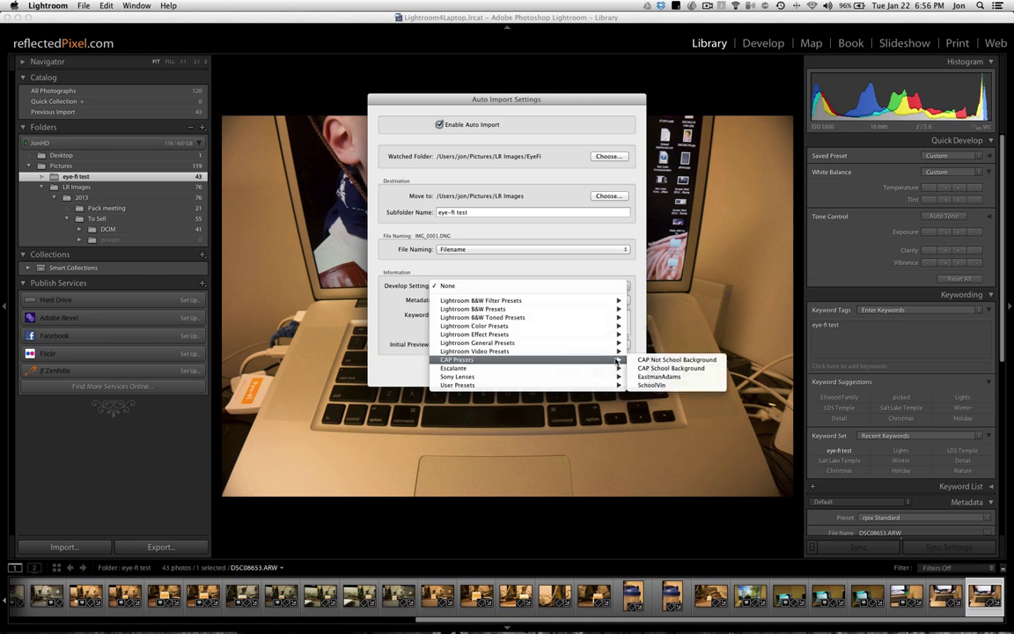
{"action": "left_click", "coordinate": [652, 368]}
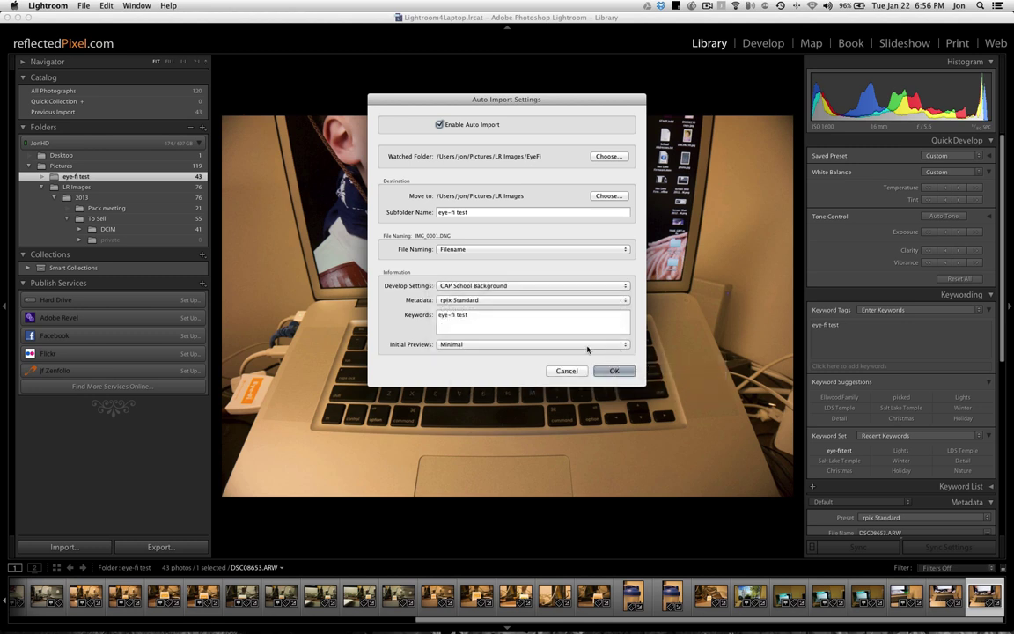
- Keep rpix Standard as the metadata preset and Minimal initial previews
{"action": "left_click", "coordinate": [483, 300]}
{"action": "left_click", "coordinate": [480, 300]}
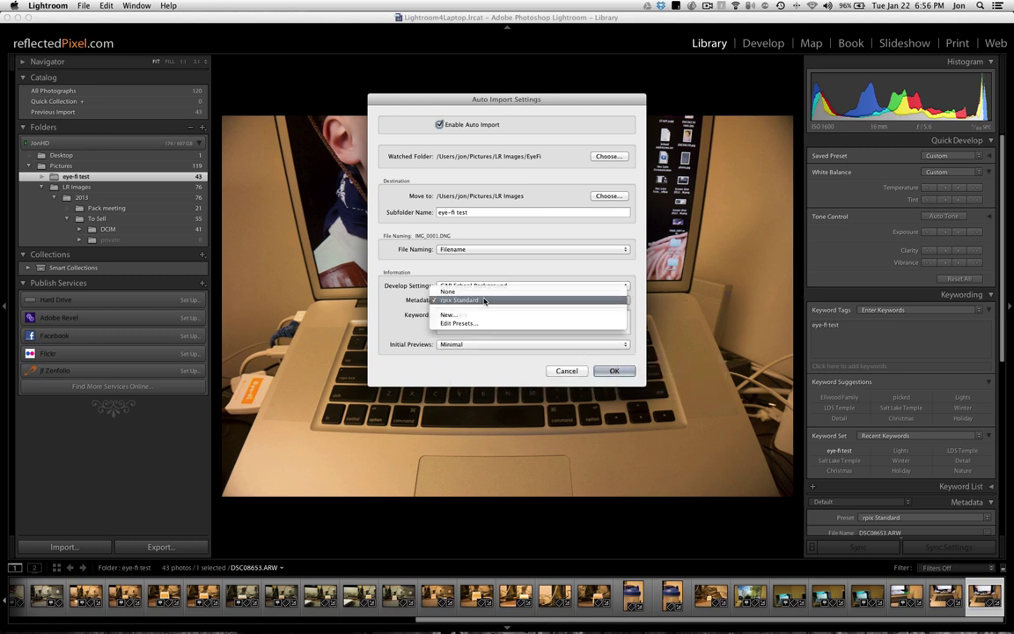
{"action": "left_click", "coordinate": [472, 345]}
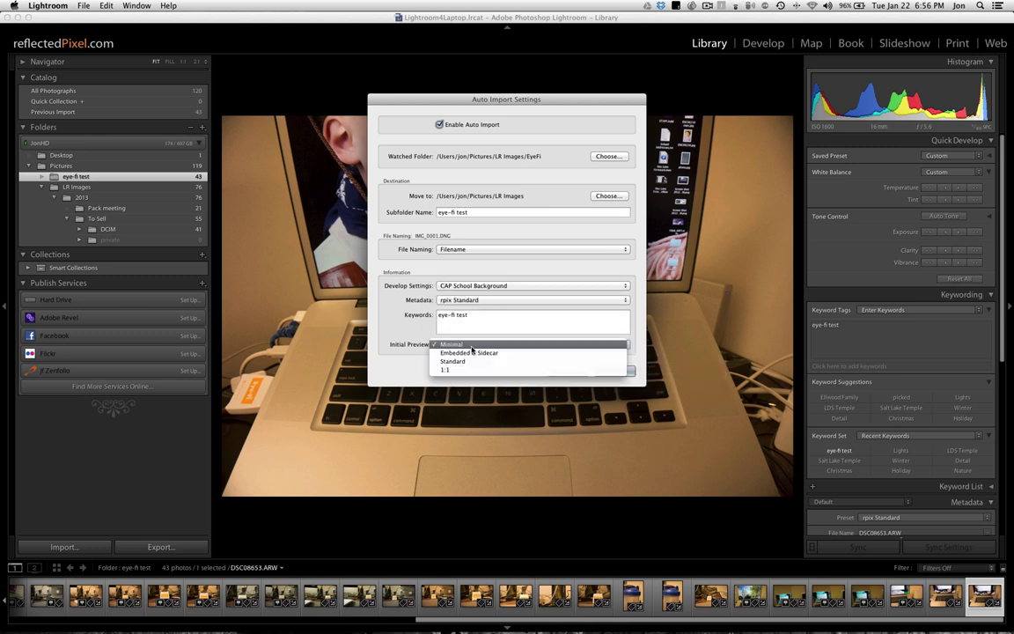
{"action": "left_click", "coordinate": [555, 336]}
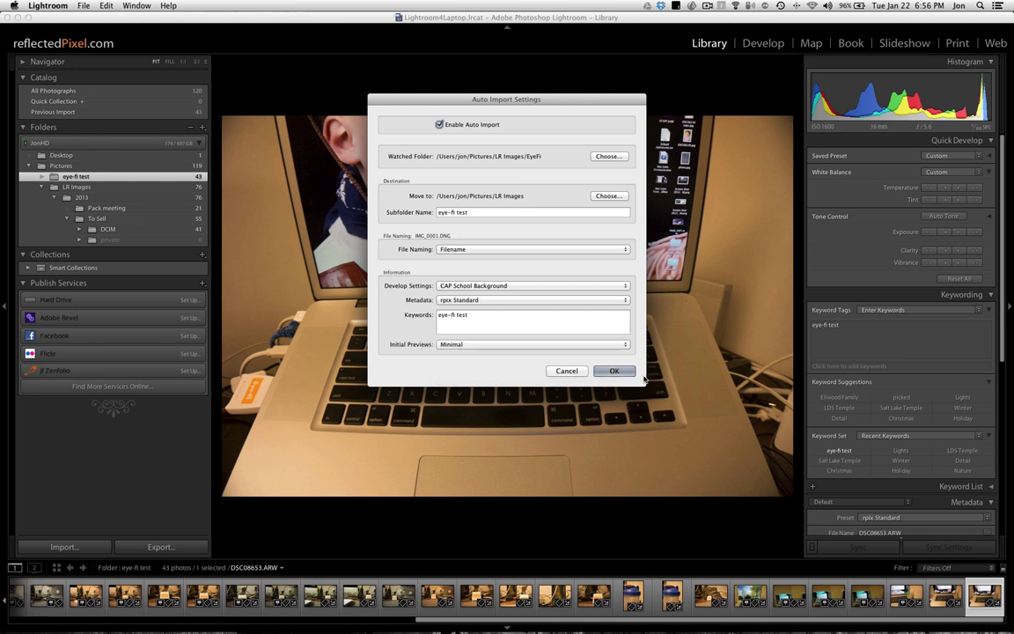
- Save the auto import settings and go back to photo DSC08652
{"action": "left_click", "coordinate": [614, 370]}
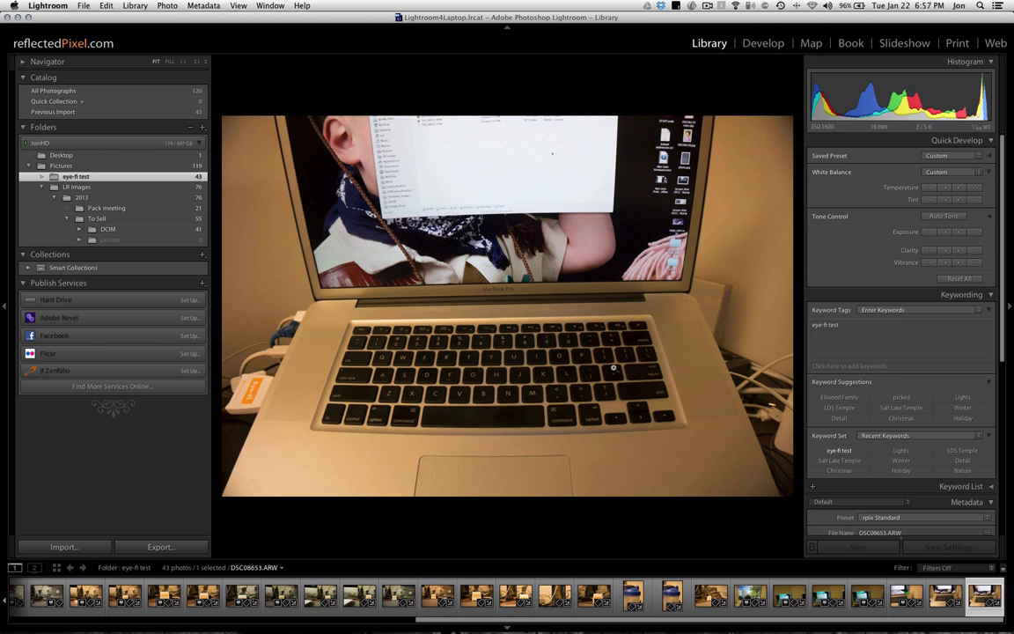
{"action": "key", "text": "Left"}
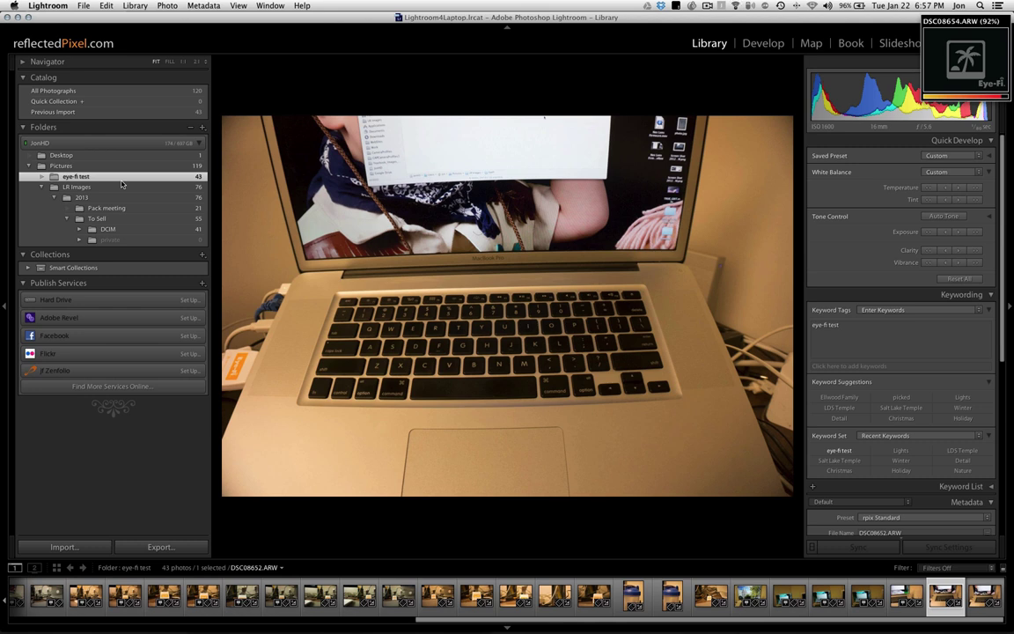
- Select the eye-fi test folder under LR Images and cycle screen modes to full screen
{"action": "left_click", "coordinate": [90, 250]}
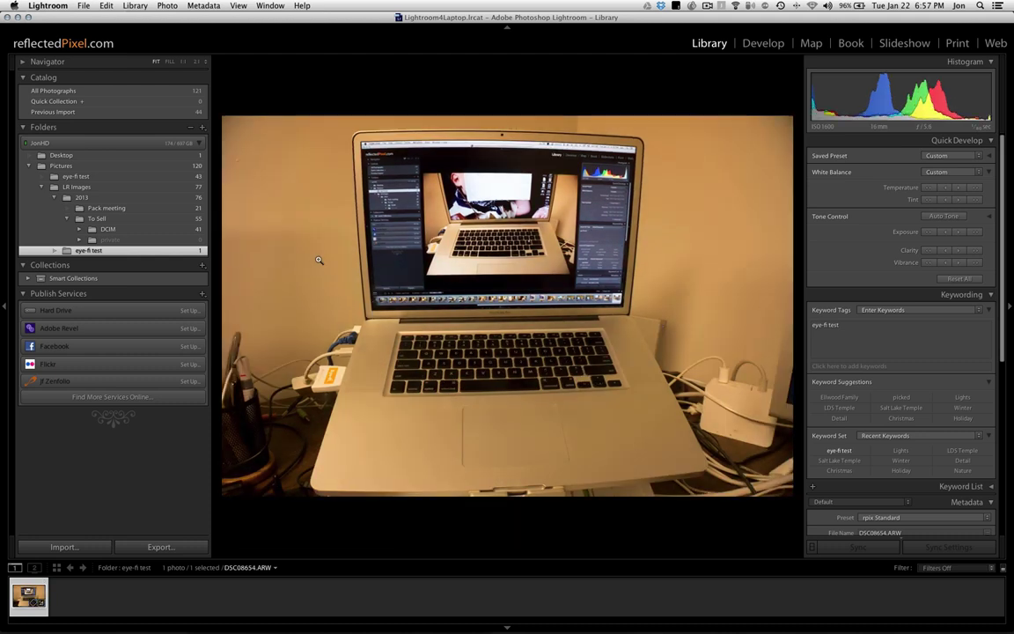
{"action": "key", "text": "shift+f"}
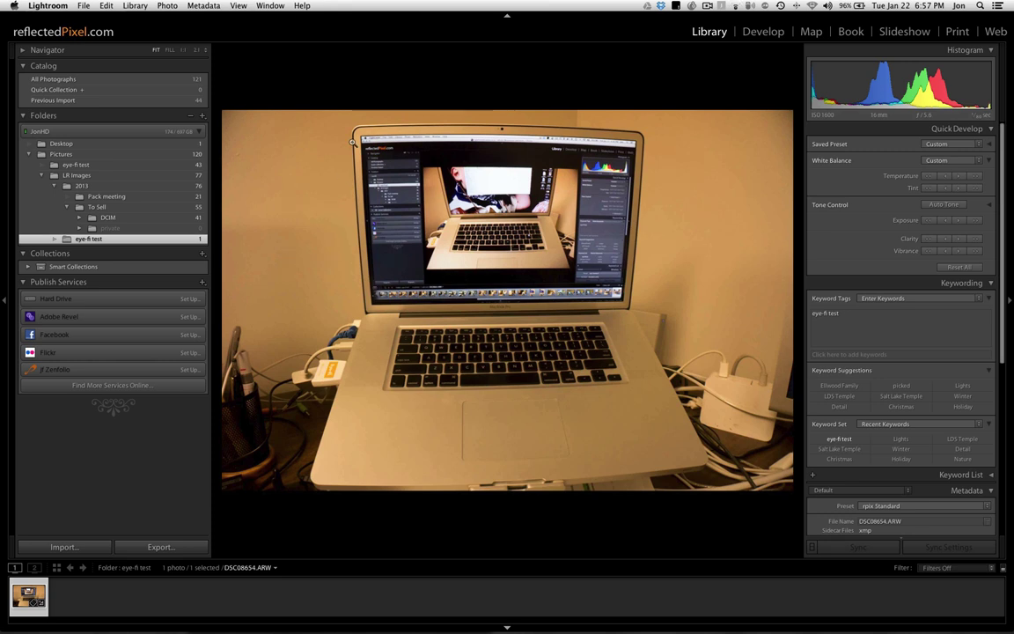
{"action": "key", "text": "f"}
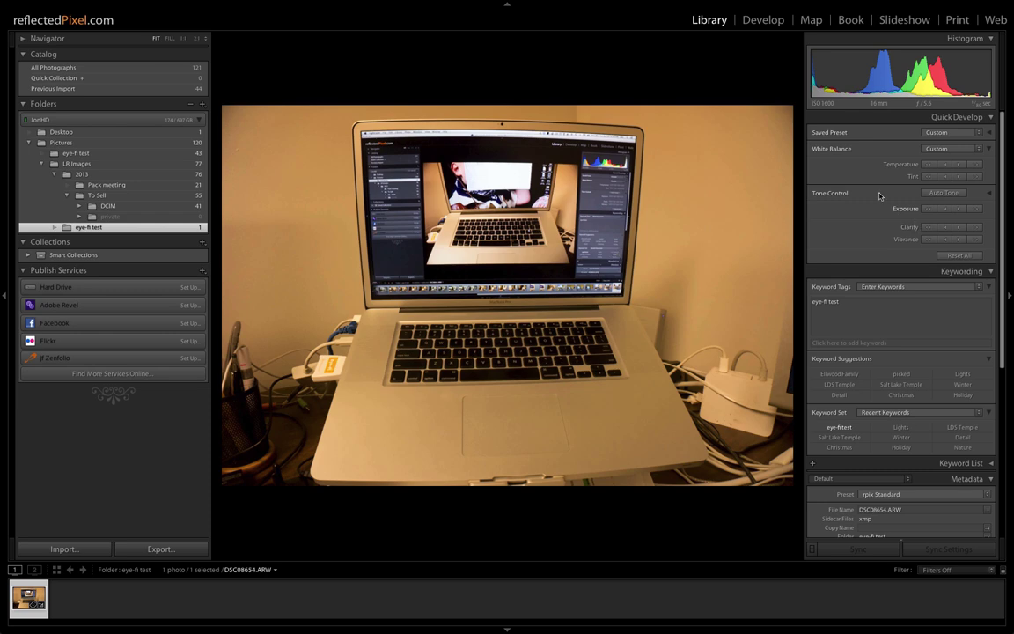
- Return to Loupe view of DSC08654 and hide both side panels
{"action": "key", "text": "g"}
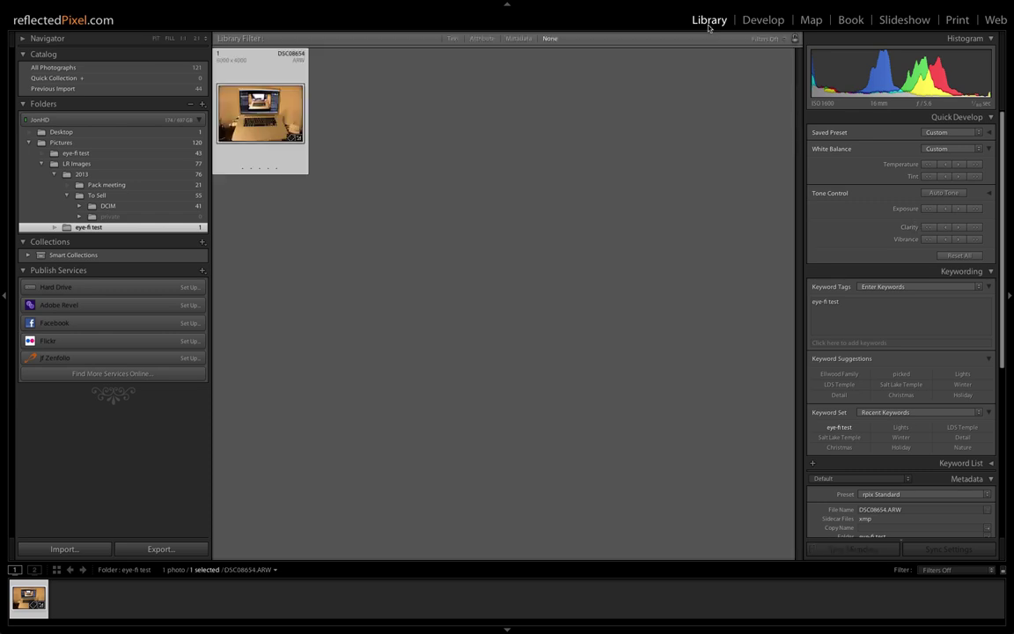
{"action": "key", "text": "e"}
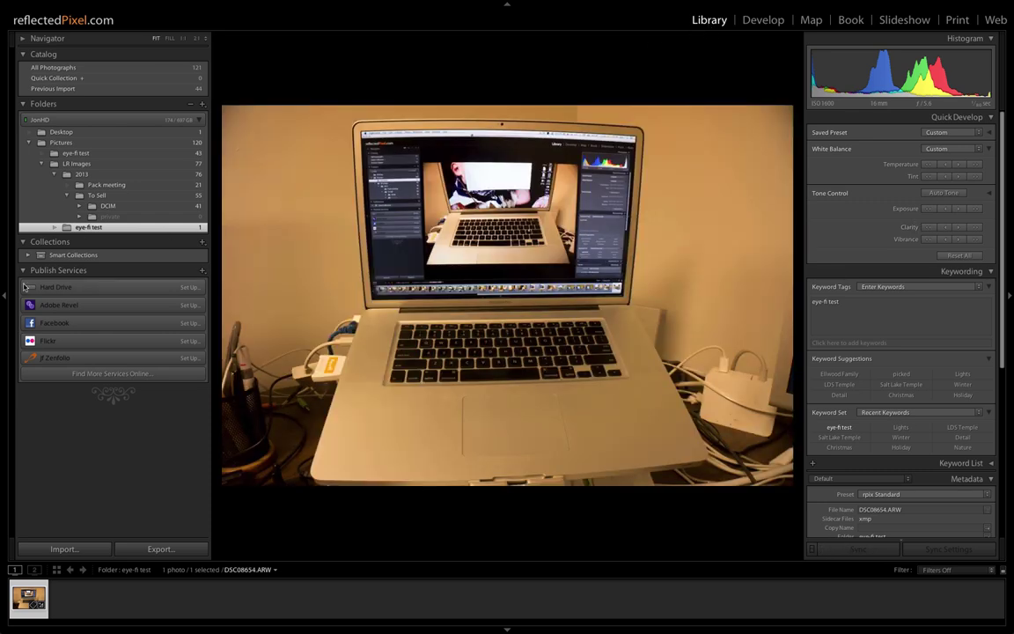
{"action": "key", "text": "Tab"}
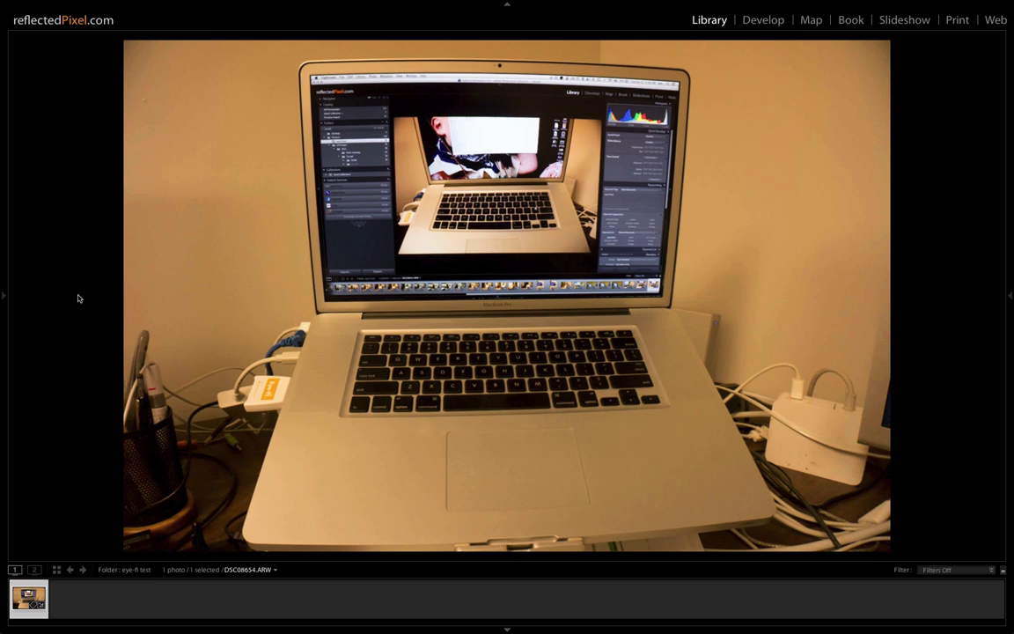